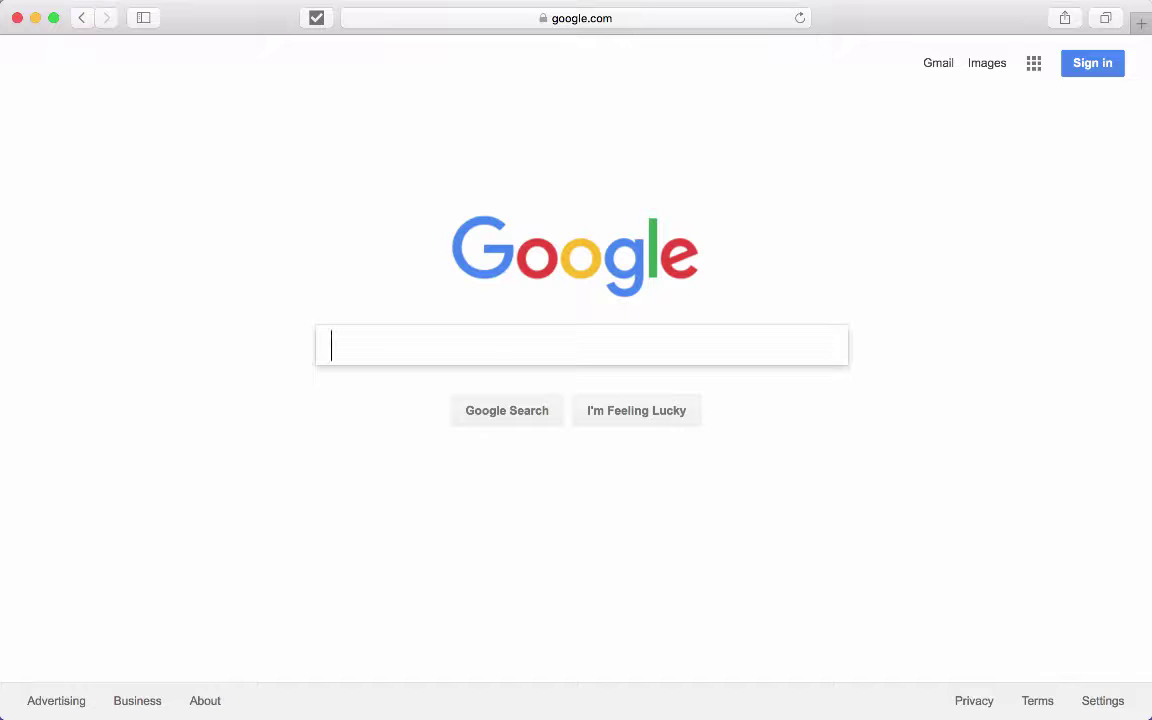
Step: Open a second browser tab and return to the tab with the Google home page
{"action": "left_click", "coordinate": [62, 1]}
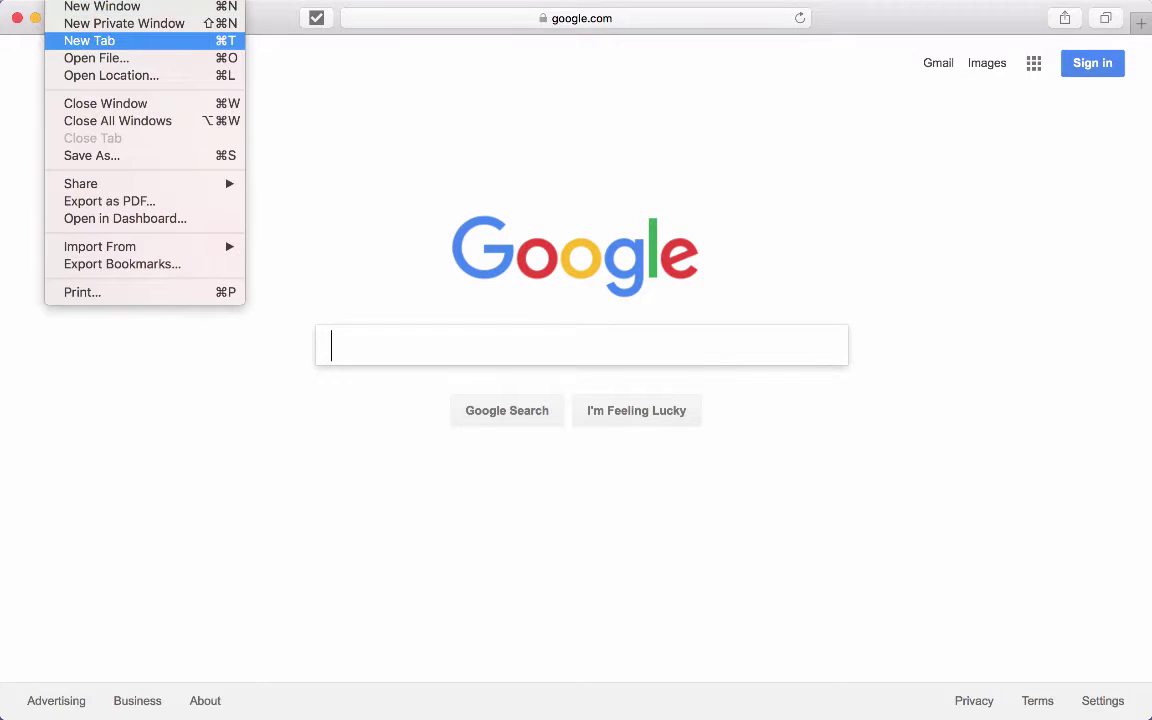
{"action": "left_click", "coordinate": [89, 40]}
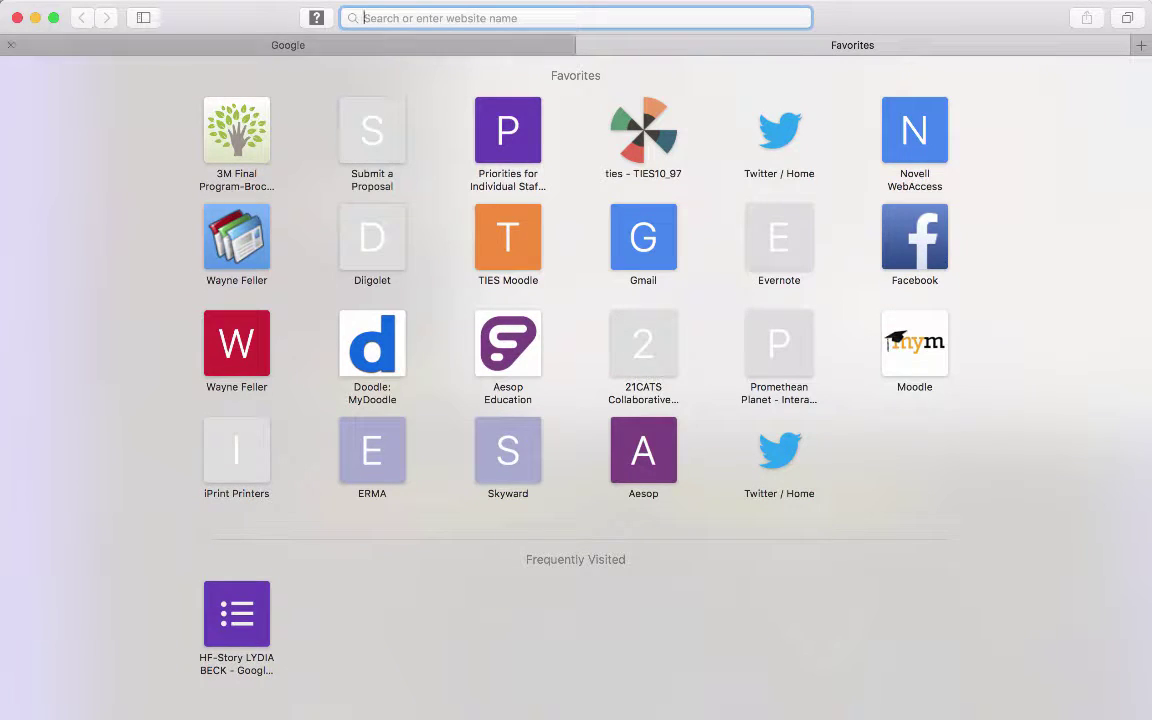
{"action": "left_click", "coordinate": [288, 45]}
{"action": "left_click", "coordinate": [852, 45]}
{"action": "key", "text": "ctrl+Tab"}
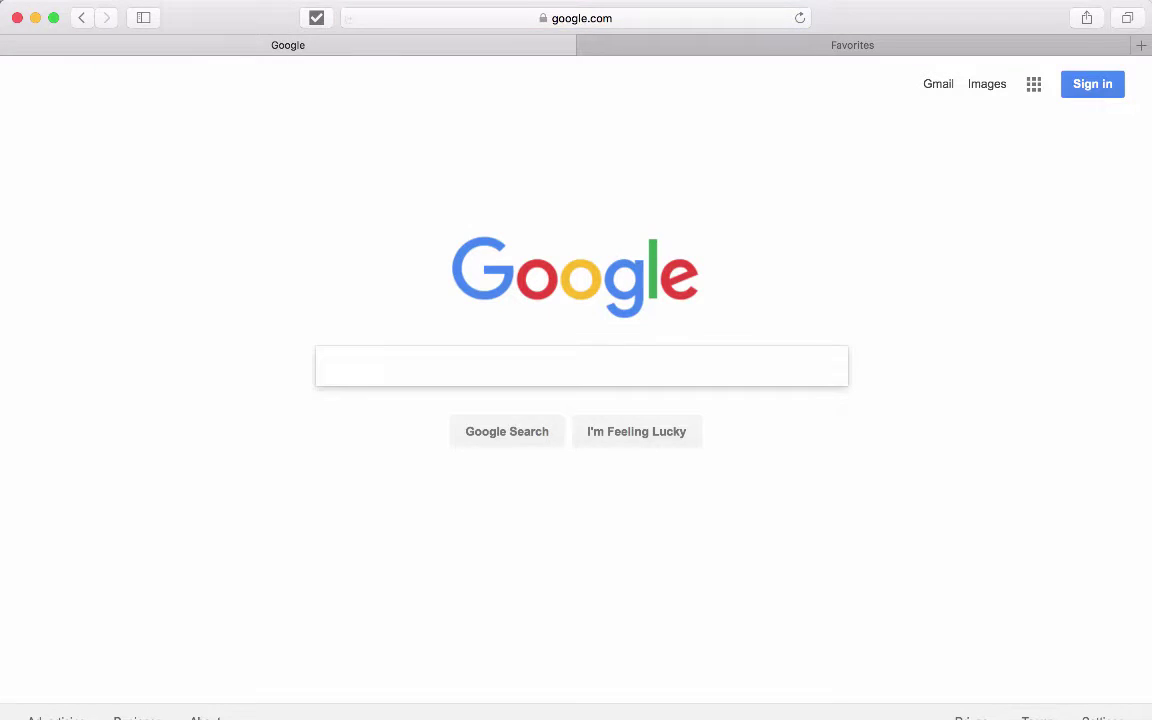
Step: Sign in to the Google account from google.com using the saved account password
{"action": "key", "text": "super+l"}
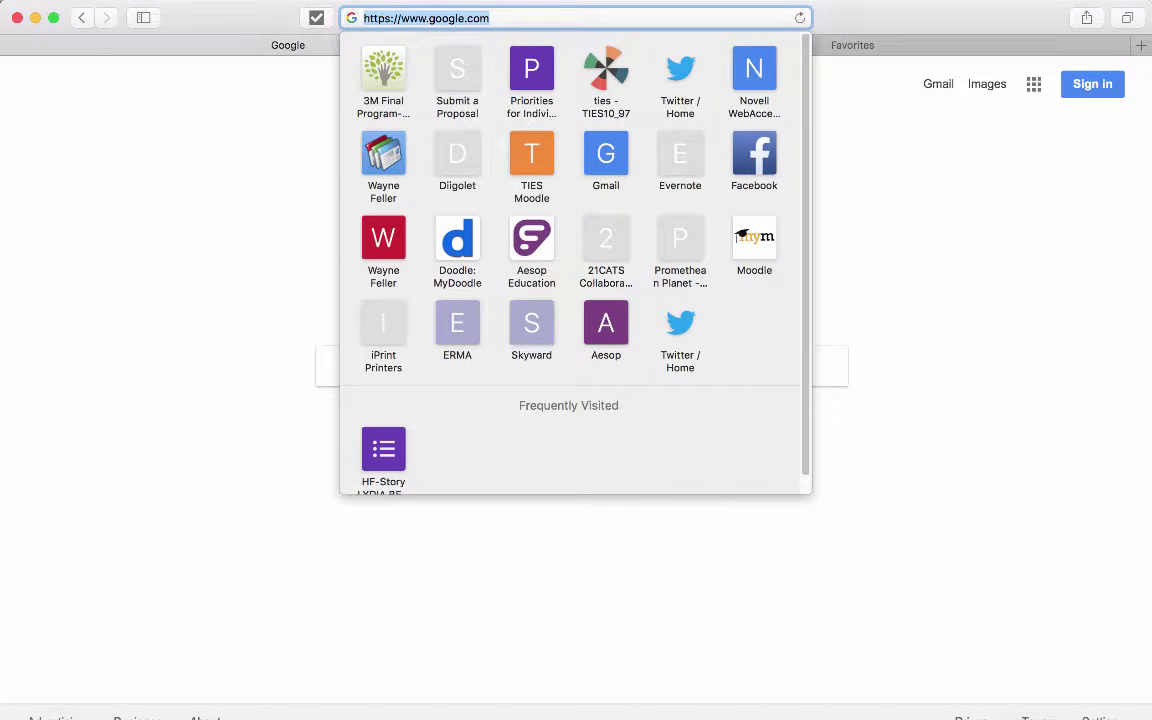
{"action": "key", "text": "Escape"}
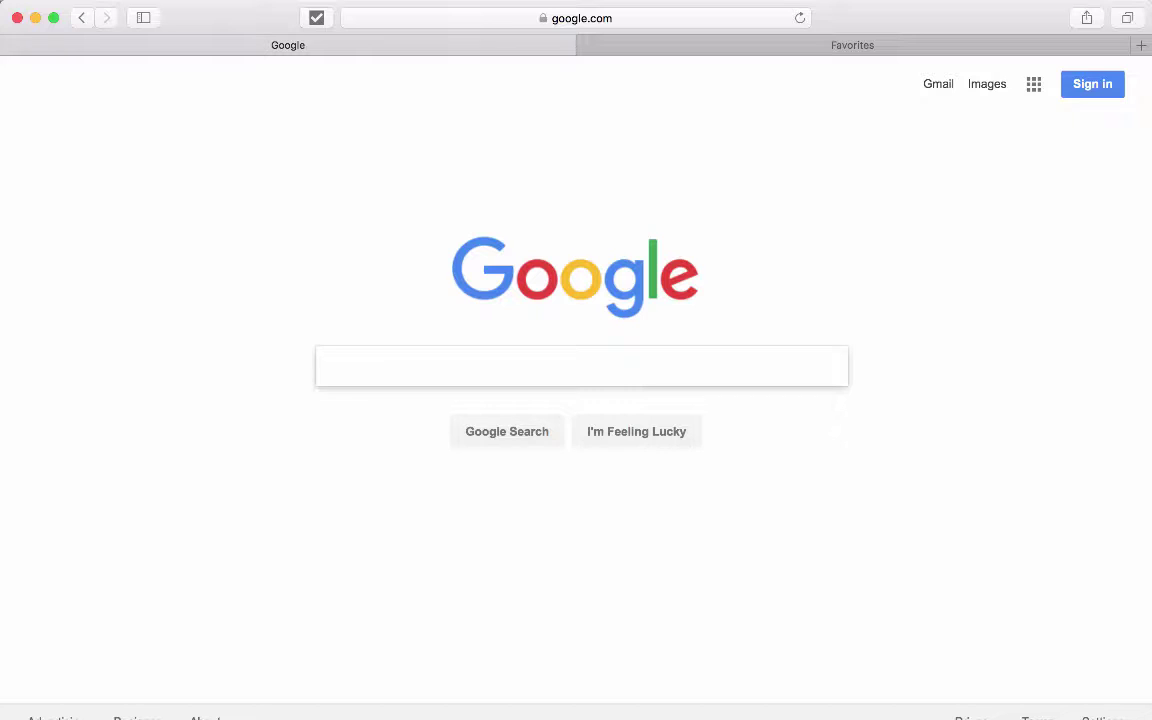
{"action": "left_click", "coordinate": [1092, 84]}
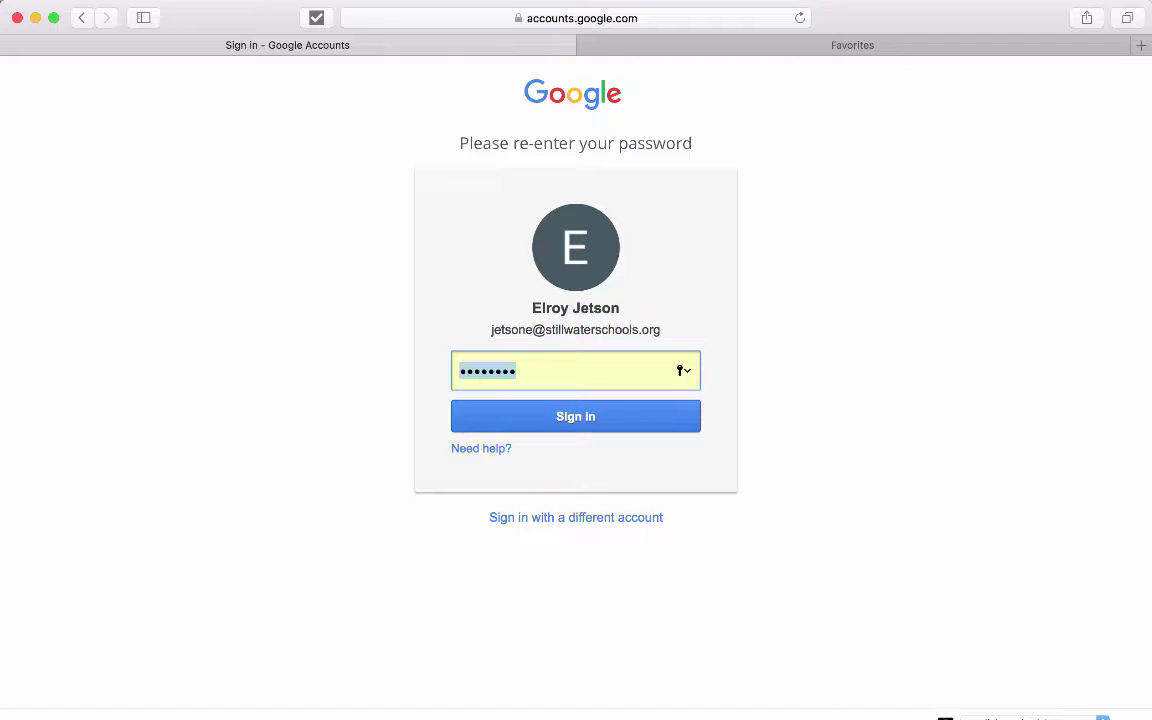
{"action": "key", "text": "Return"}
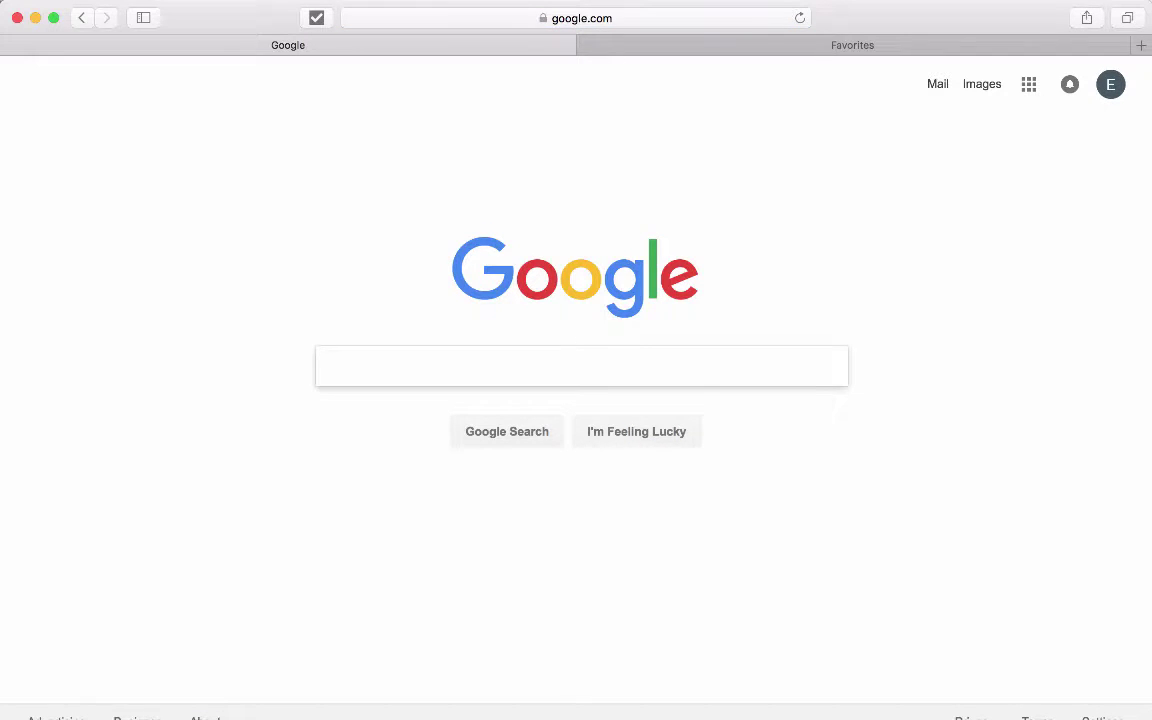
Step: Load wevideo.com in the second tab and log in with the Google account
{"action": "left_click", "coordinate": [852, 45]}
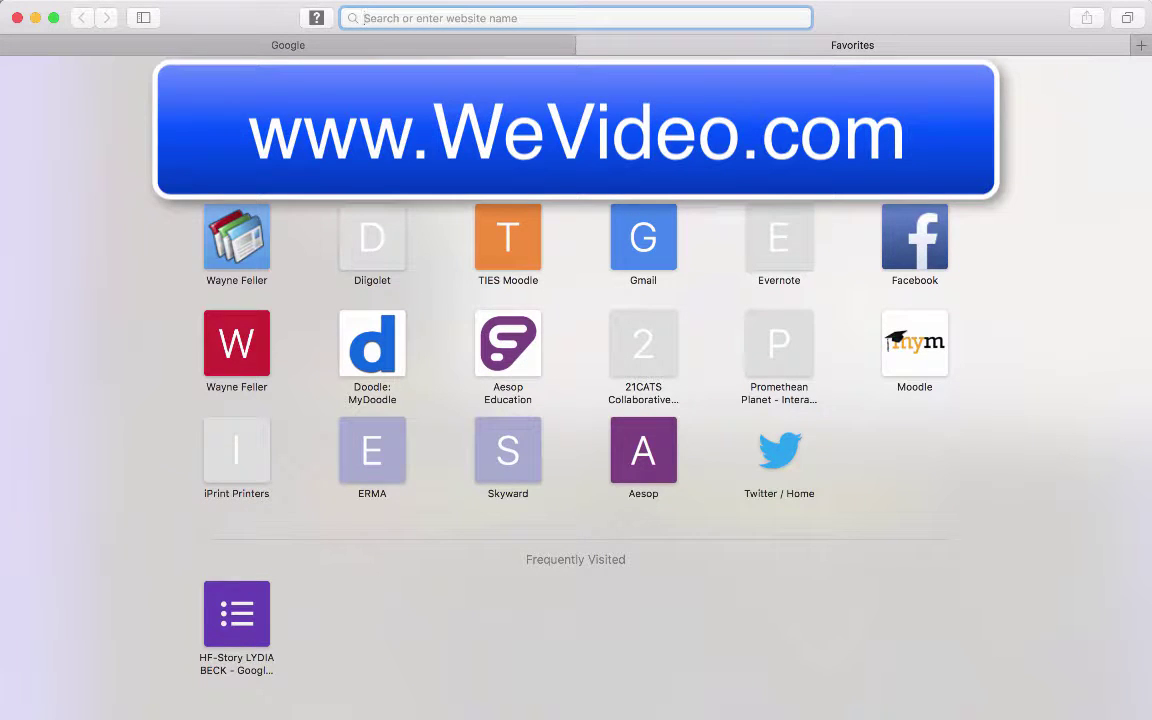
{"action": "type", "text": "wevideo.com"}
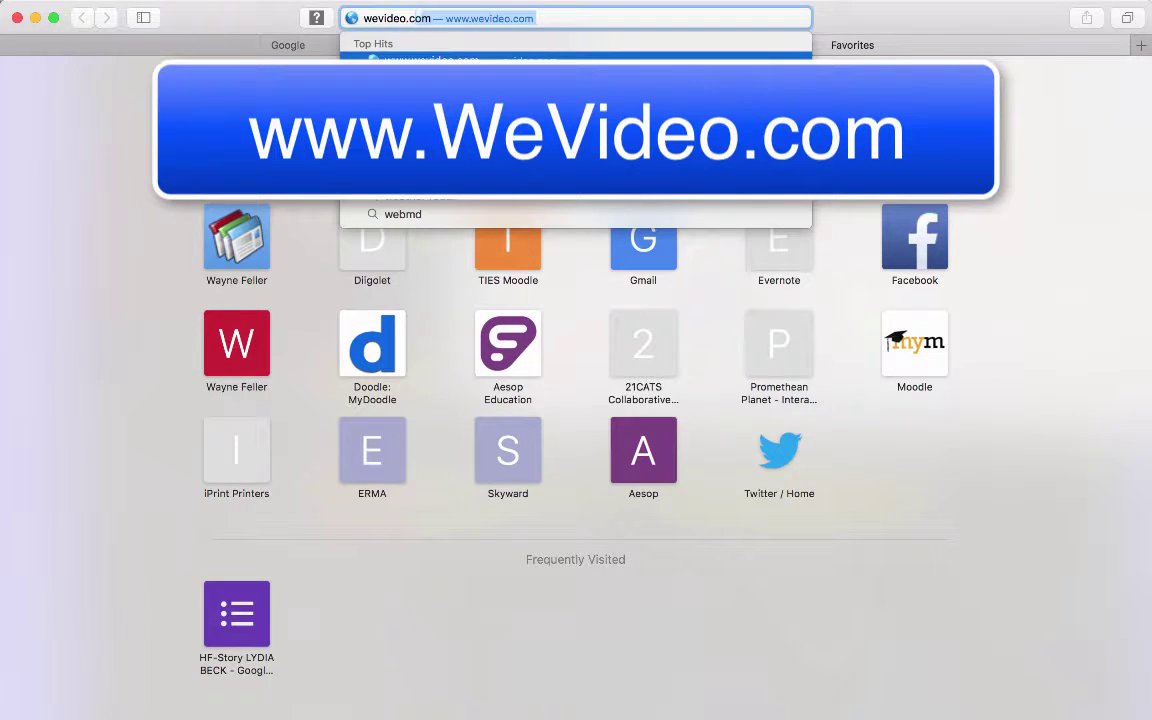
{"action": "key", "text": "Return"}
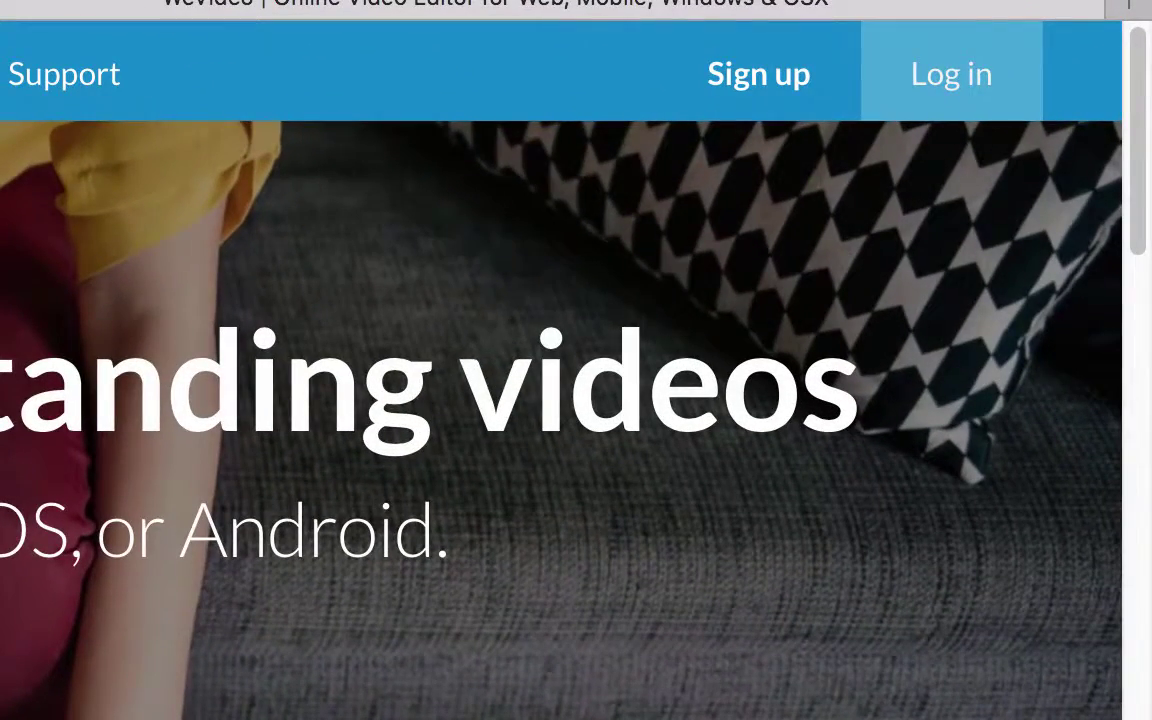
{"action": "left_click", "coordinate": [930, 90]}
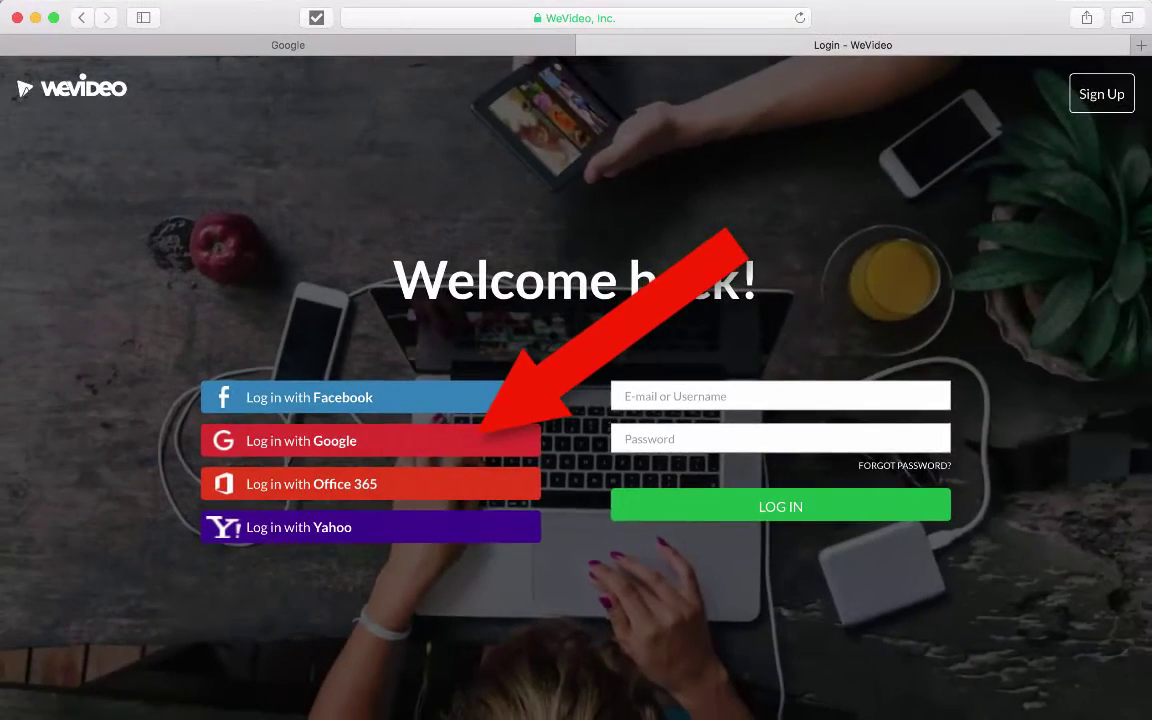
{"action": "left_click", "coordinate": [335, 444]}
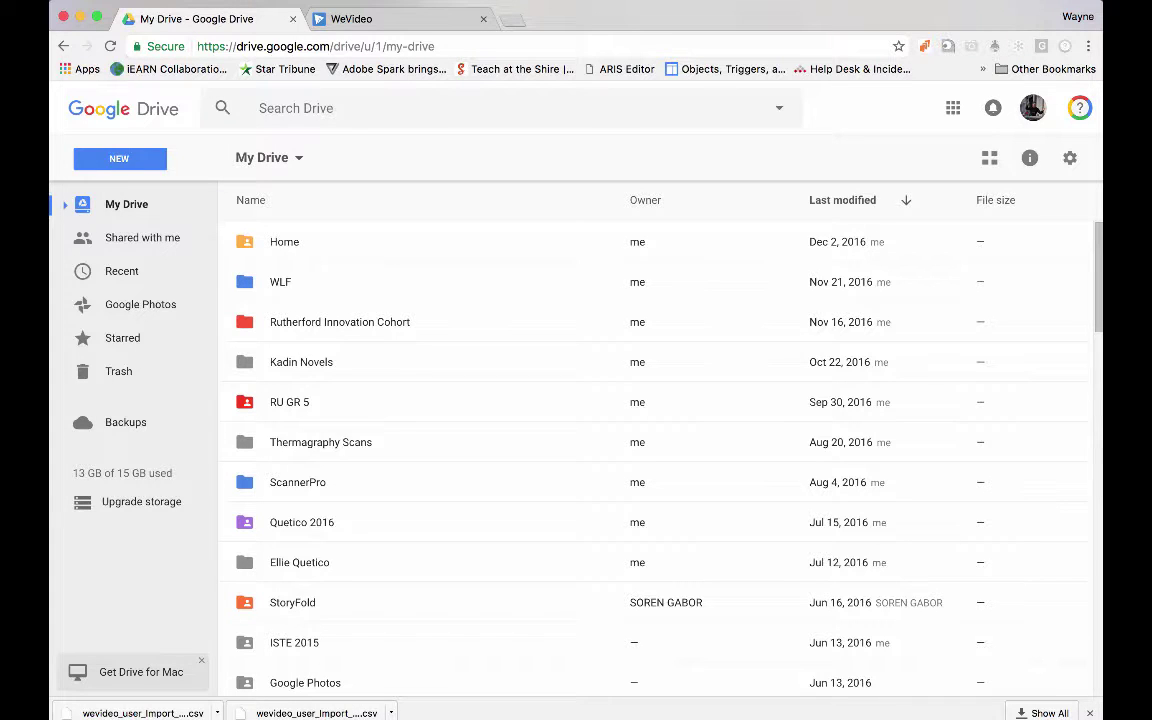
Step: Search Google Drive for "script" and open the Federalists CE script document
{"action": "left_click", "coordinate": [296, 108]}
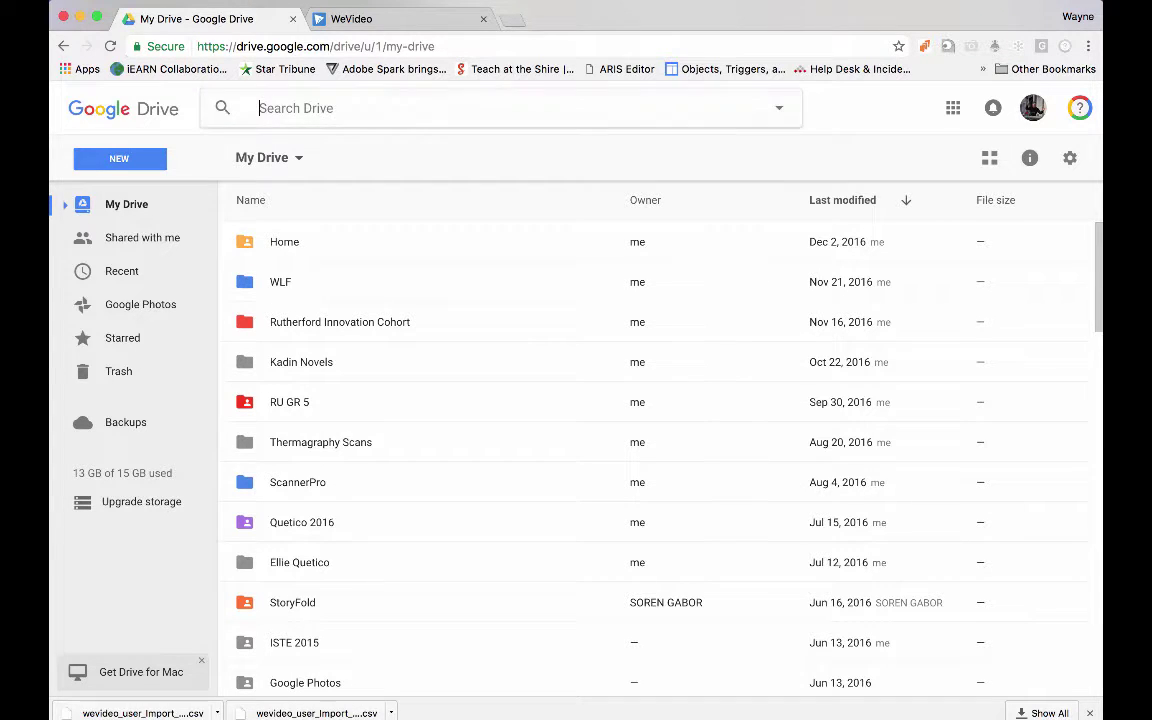
{"action": "type", "text": "script"}
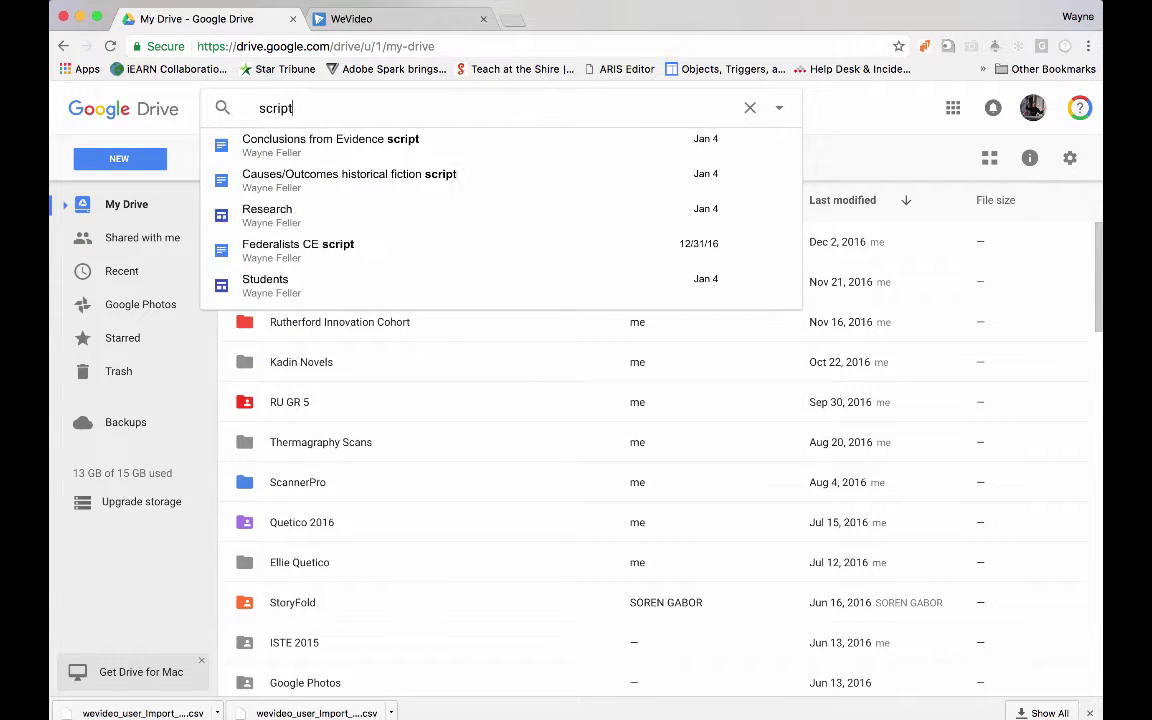
{"action": "key", "text": "Return"}
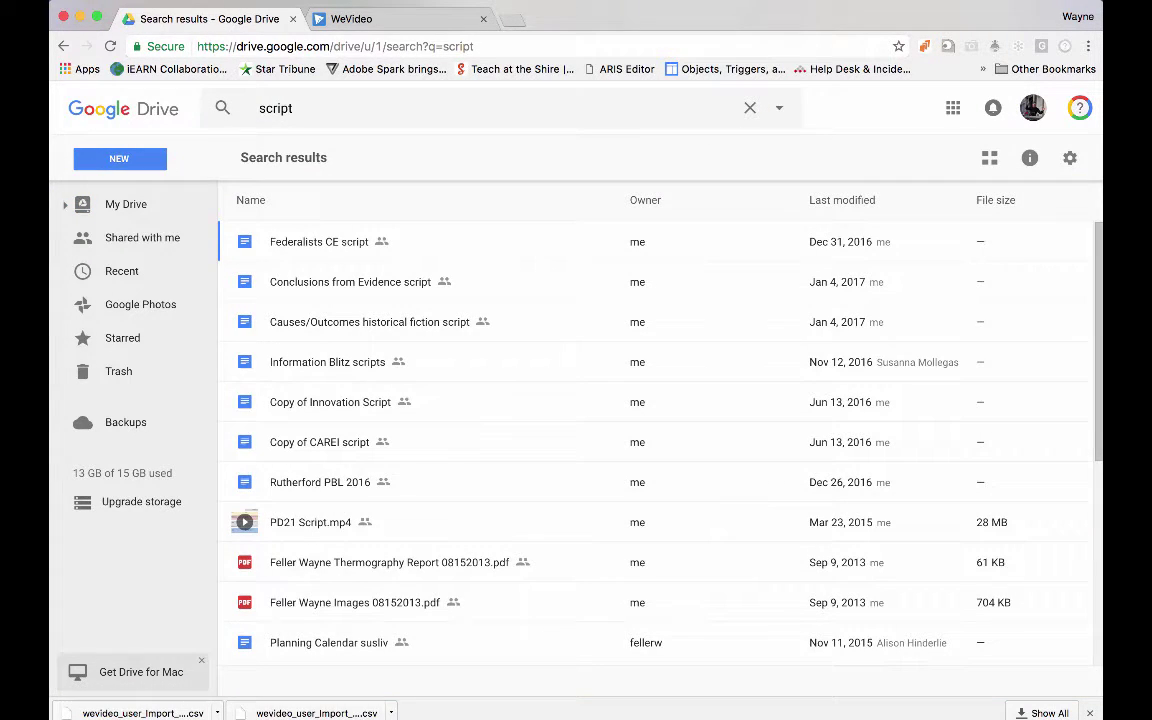
{"action": "double_click", "coordinate": [320, 242]}
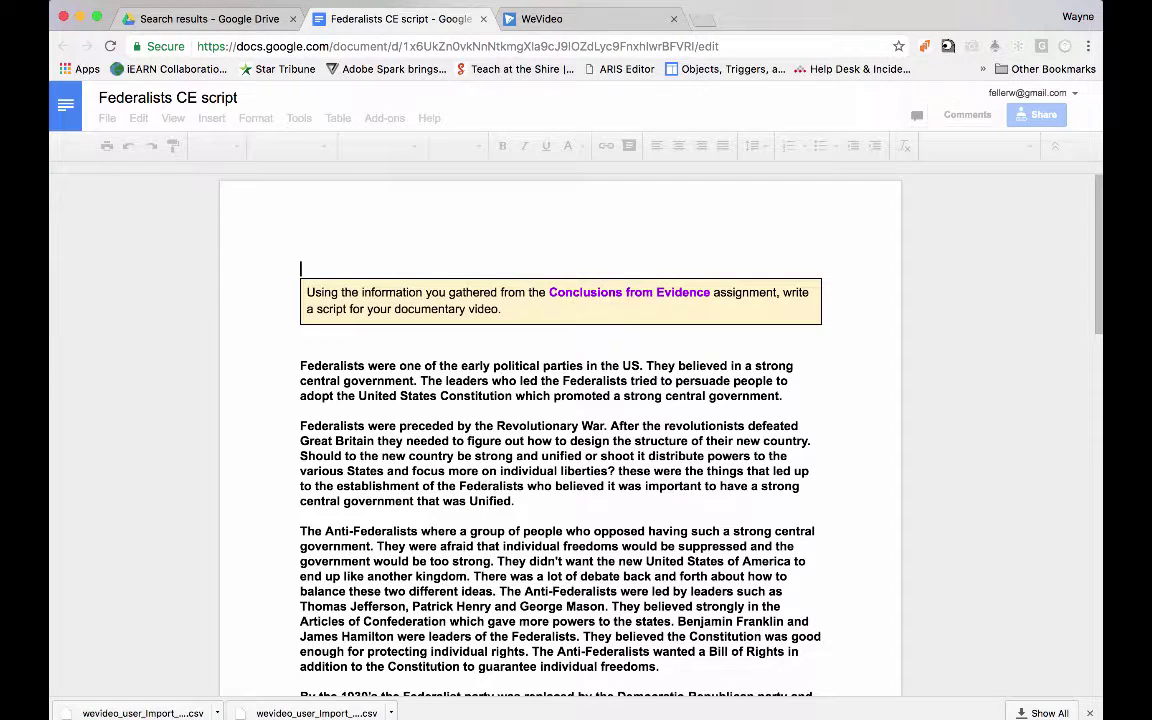
Step: Create a new video edit in WeVideo
{"action": "key", "text": "ctrl+Tab"}
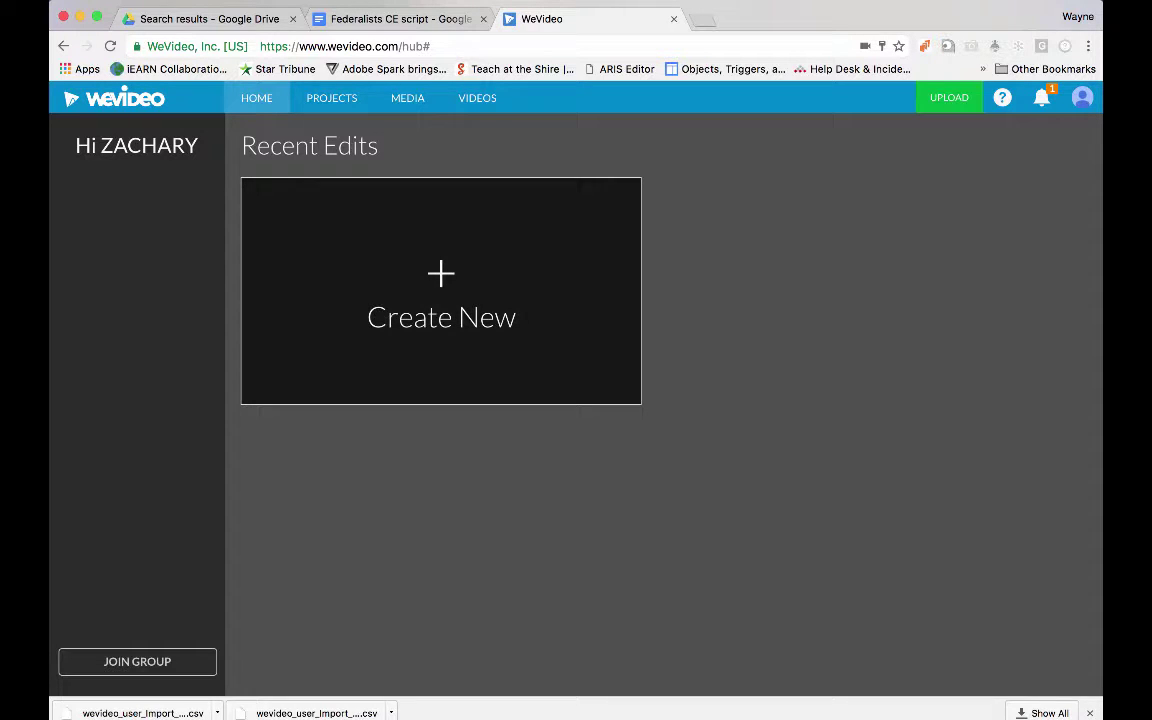
{"action": "left_click", "coordinate": [441, 291]}
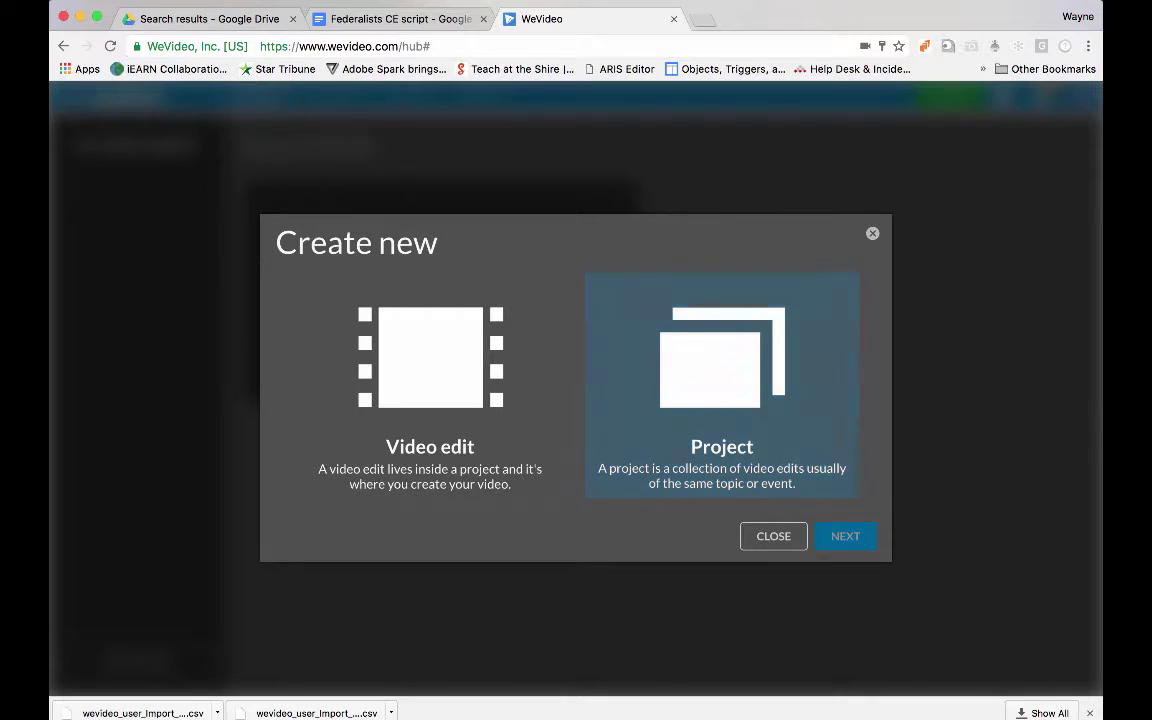
{"action": "left_click", "coordinate": [430, 385]}
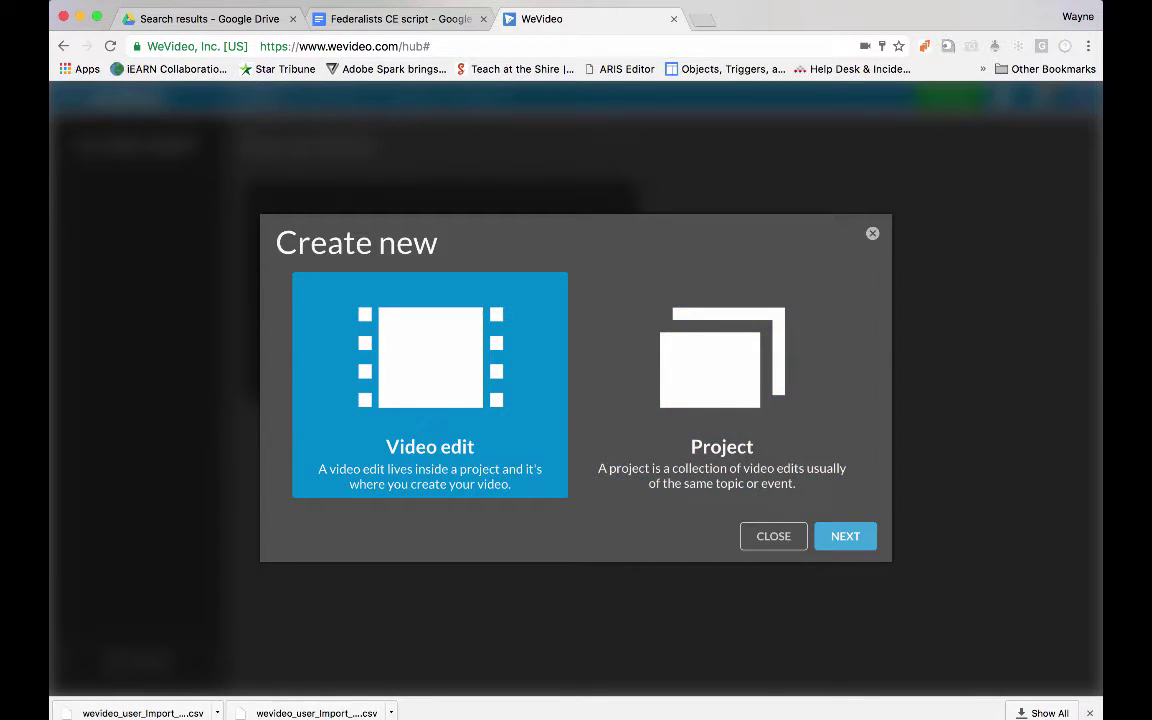
{"action": "left_click", "coordinate": [845, 536]}
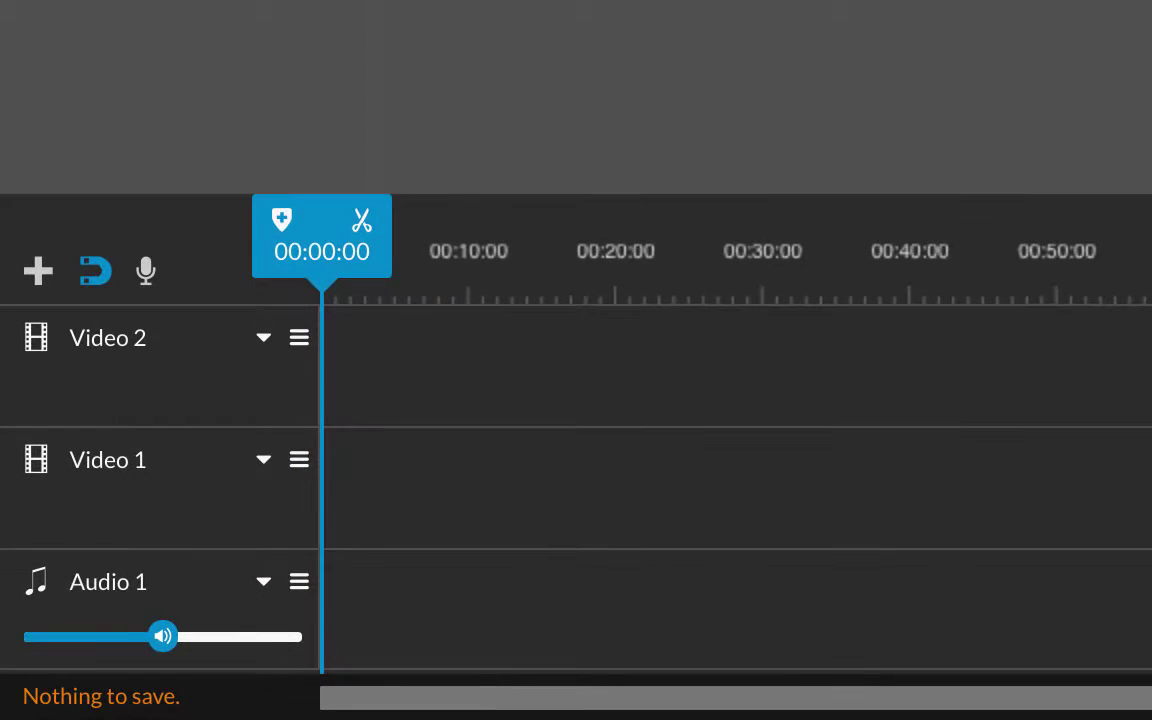
Step: Start a voice-over recording and highlight the paragraphs of the Federalists CE script while it runs
{"action": "left_click", "coordinate": [146, 270]}
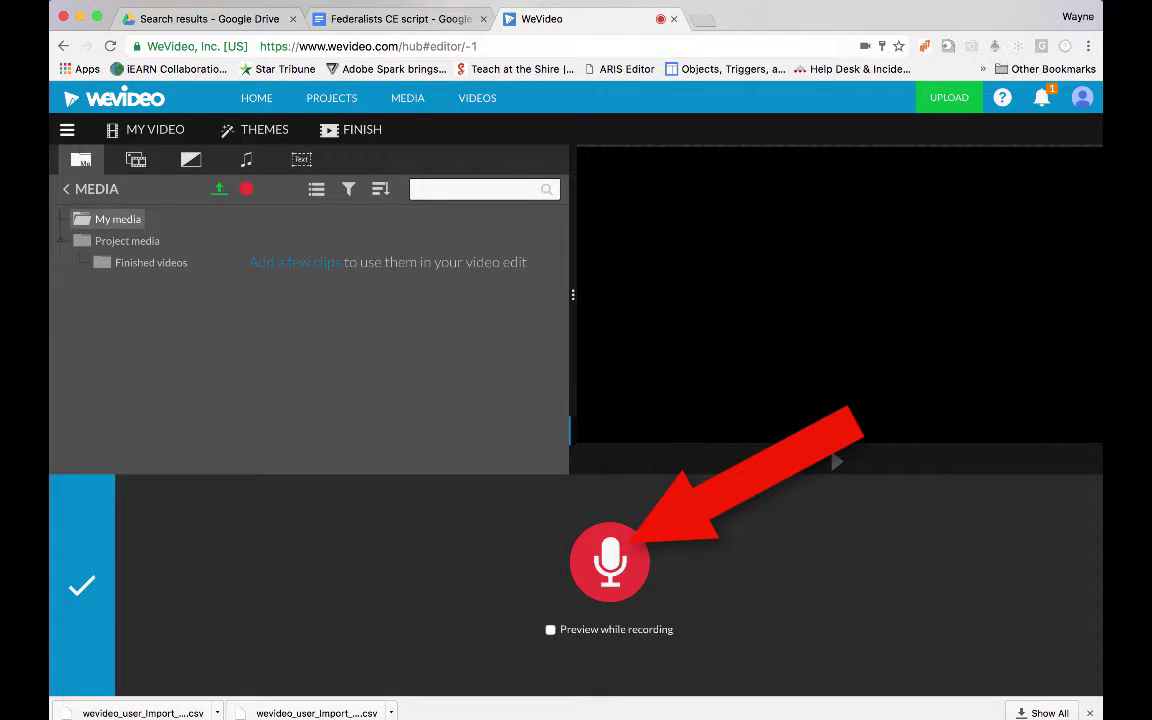
{"action": "left_click", "coordinate": [609, 562]}
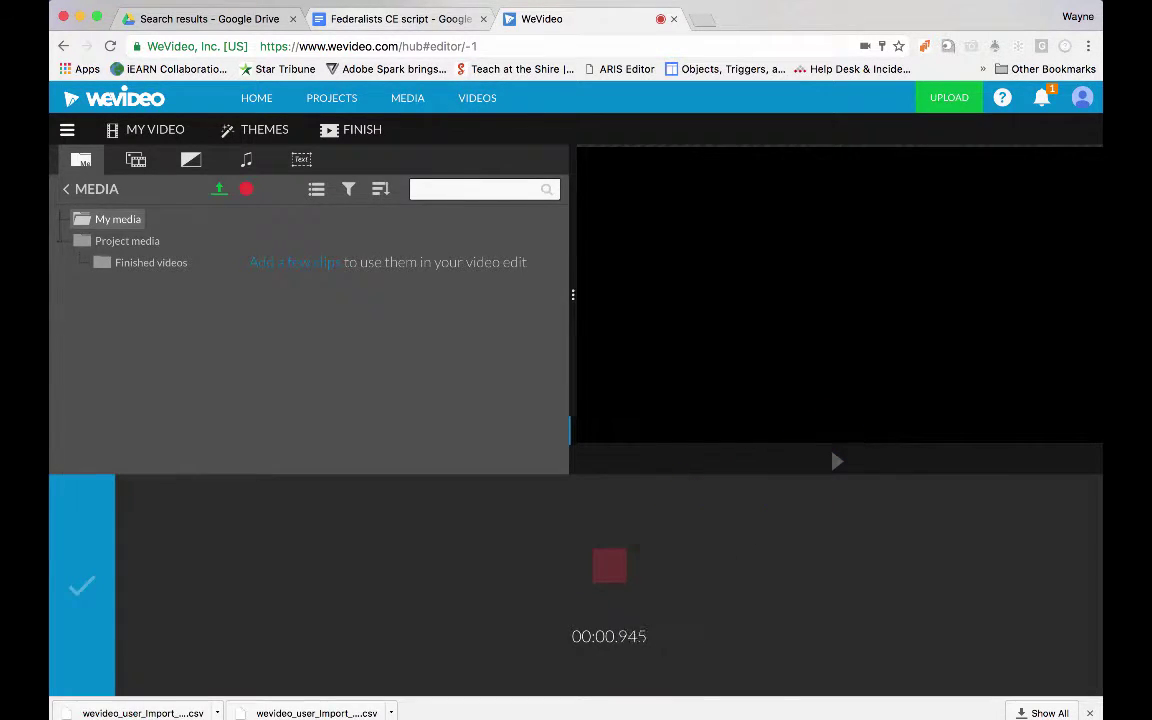
{"action": "left_click", "coordinate": [400, 19]}
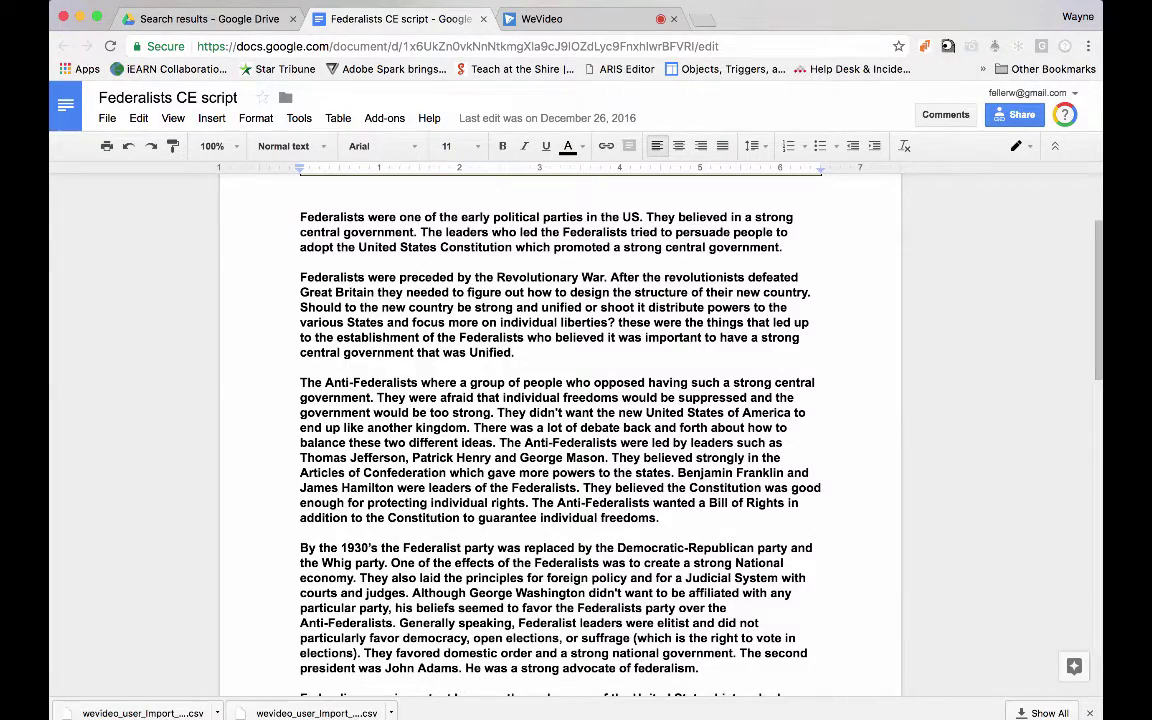
{"action": "scroll", "coordinate": [560, 435], "scroll_direction": "up", "scroll_amount": 2}
{"action": "scroll", "coordinate": [560, 435], "scroll_direction": "down", "scroll_amount": 2}
{"action": "scroll", "coordinate": [560, 435], "scroll_direction": "down", "scroll_amount": 1}
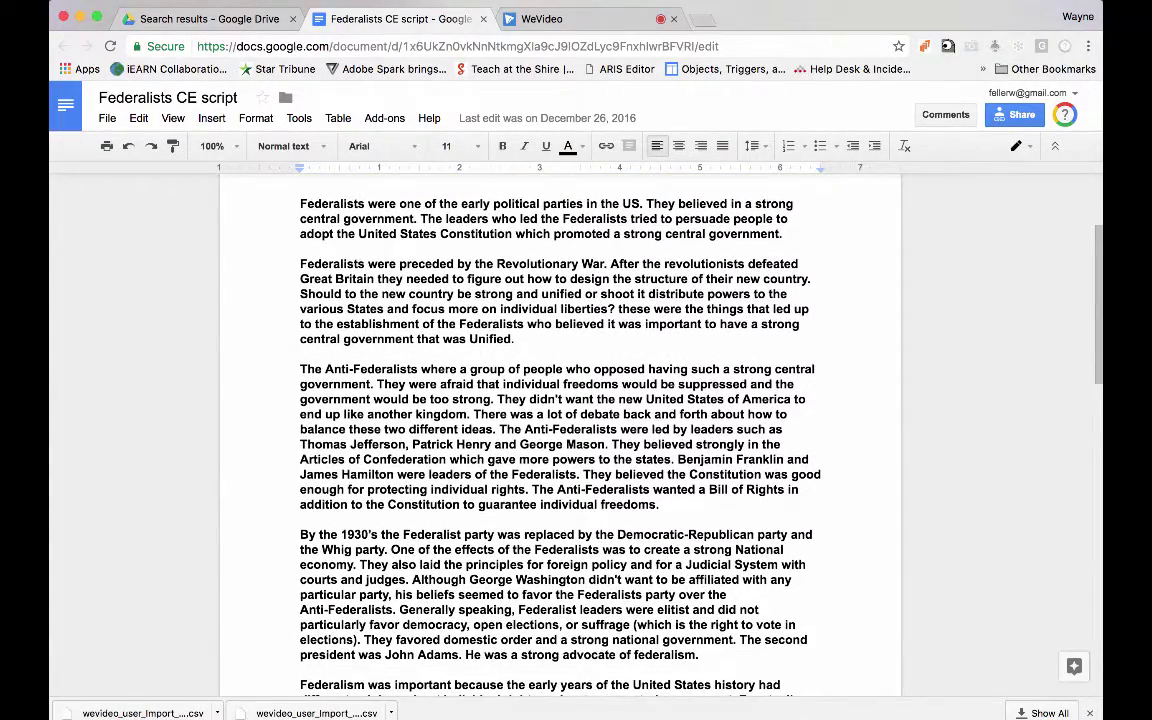
{"action": "left_click_drag", "start_coordinate": [299, 203], "coordinate": [700, 690]}
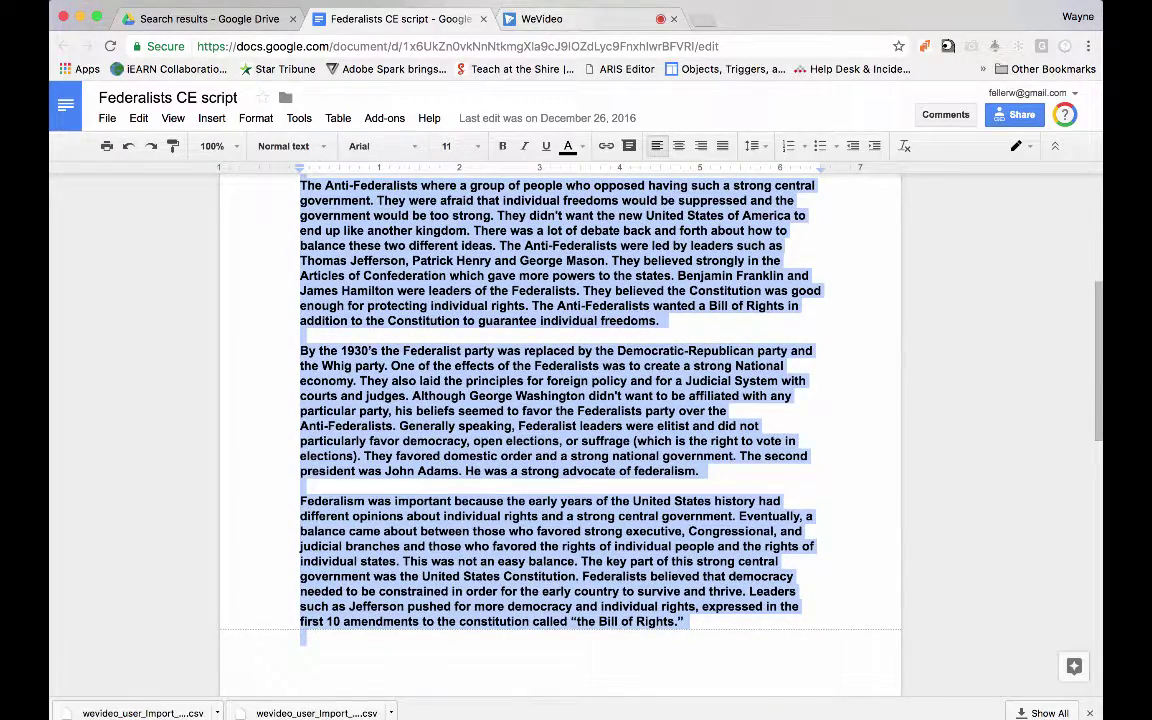
Step: Stop the voice-over recording in WeVideo and accept the take into the media library
{"action": "left_click", "coordinate": [545, 19]}
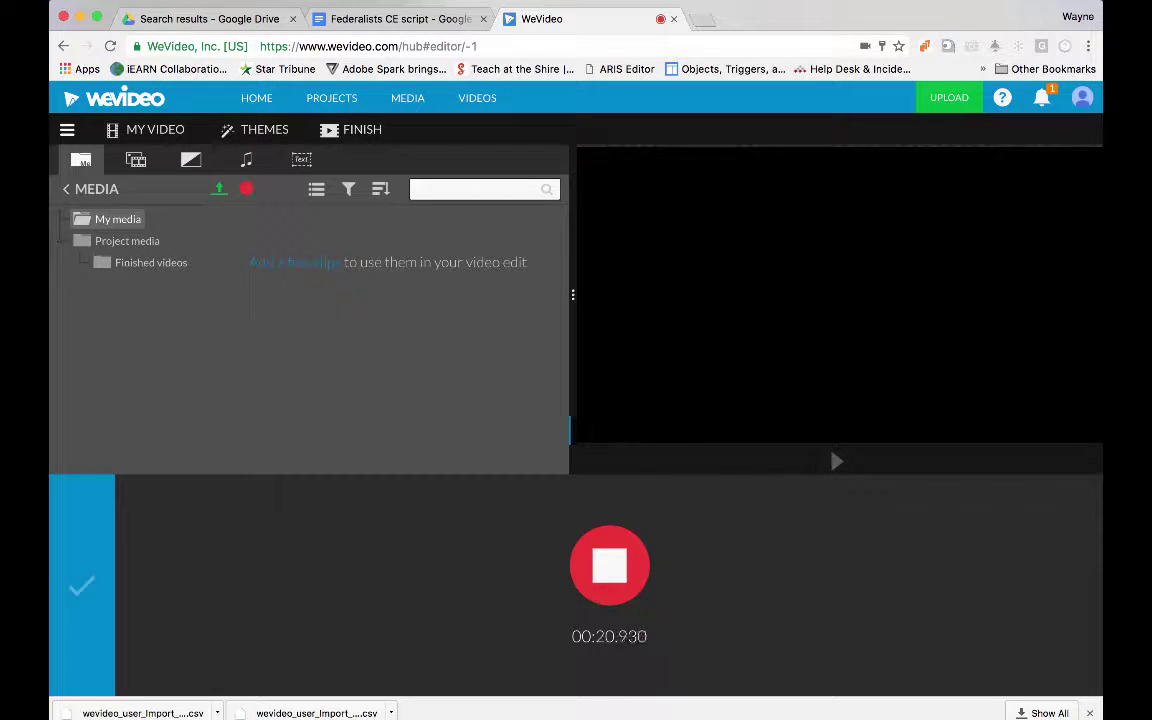
{"action": "left_click", "coordinate": [609, 565]}
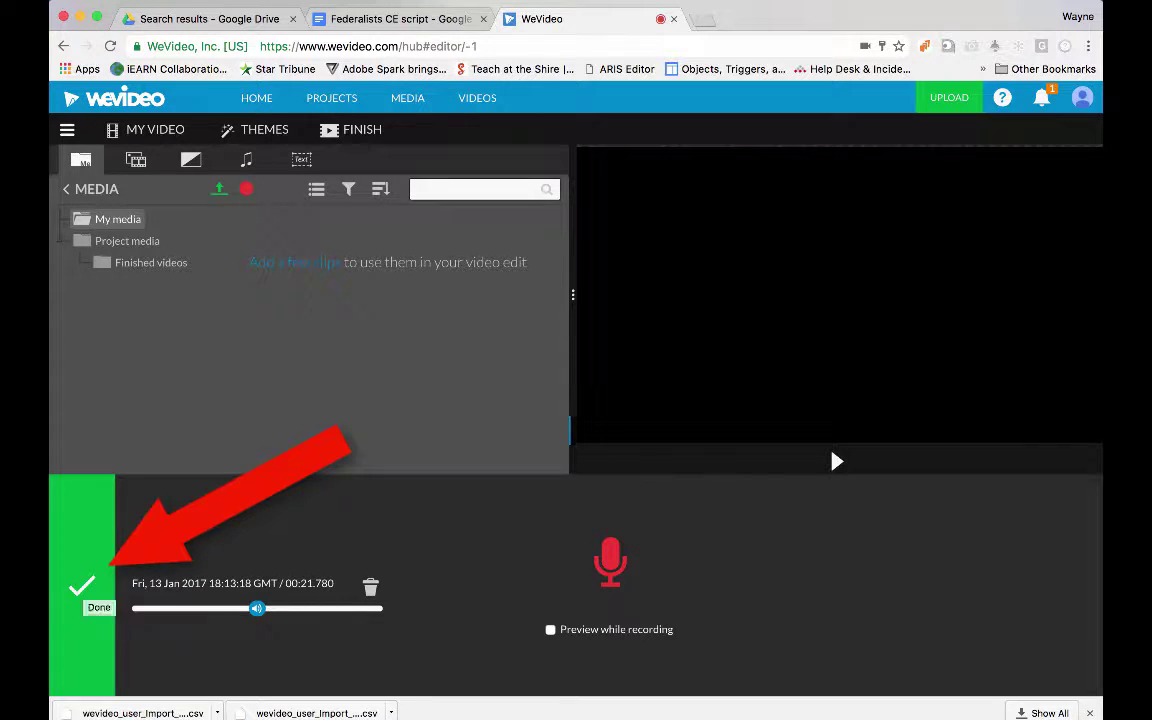
{"action": "left_click", "coordinate": [82, 586]}
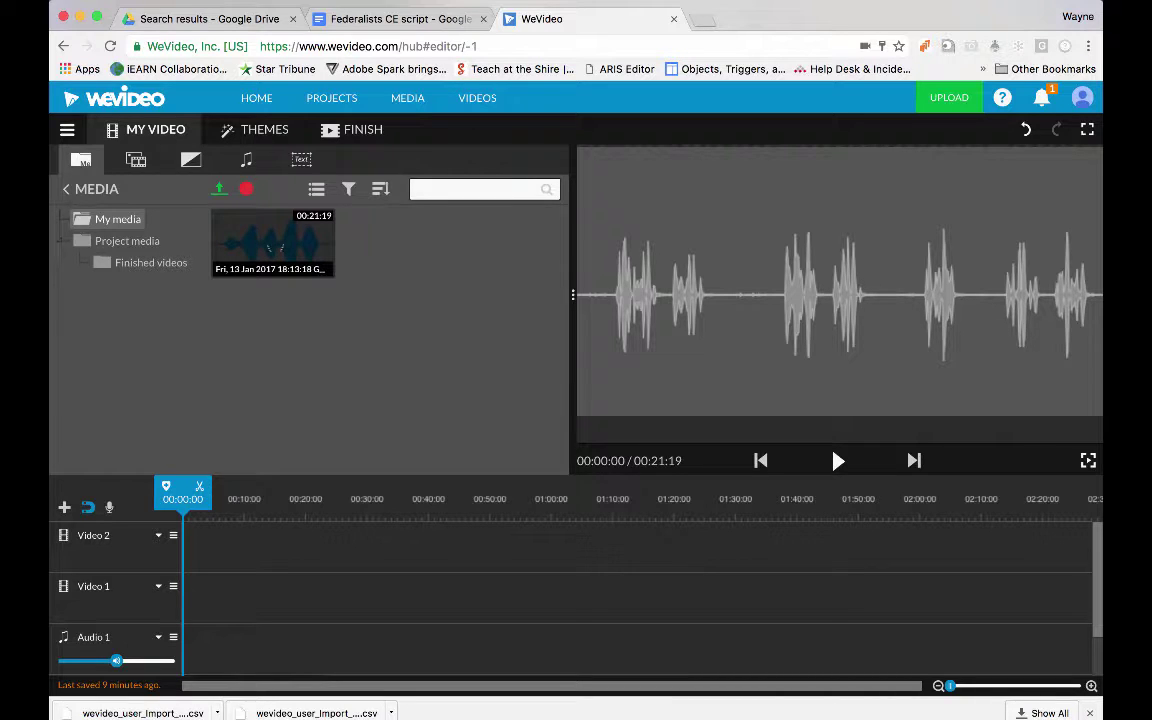
Step: Place the recorded voice-over clip at the start of the Audio 1 track and check its length along the timeline
{"action": "left_click_drag", "start_coordinate": [271, 243], "coordinate": [271, 340]}
{"action": "left_click_drag", "start_coordinate": [265, 413], "coordinate": [198, 668]}
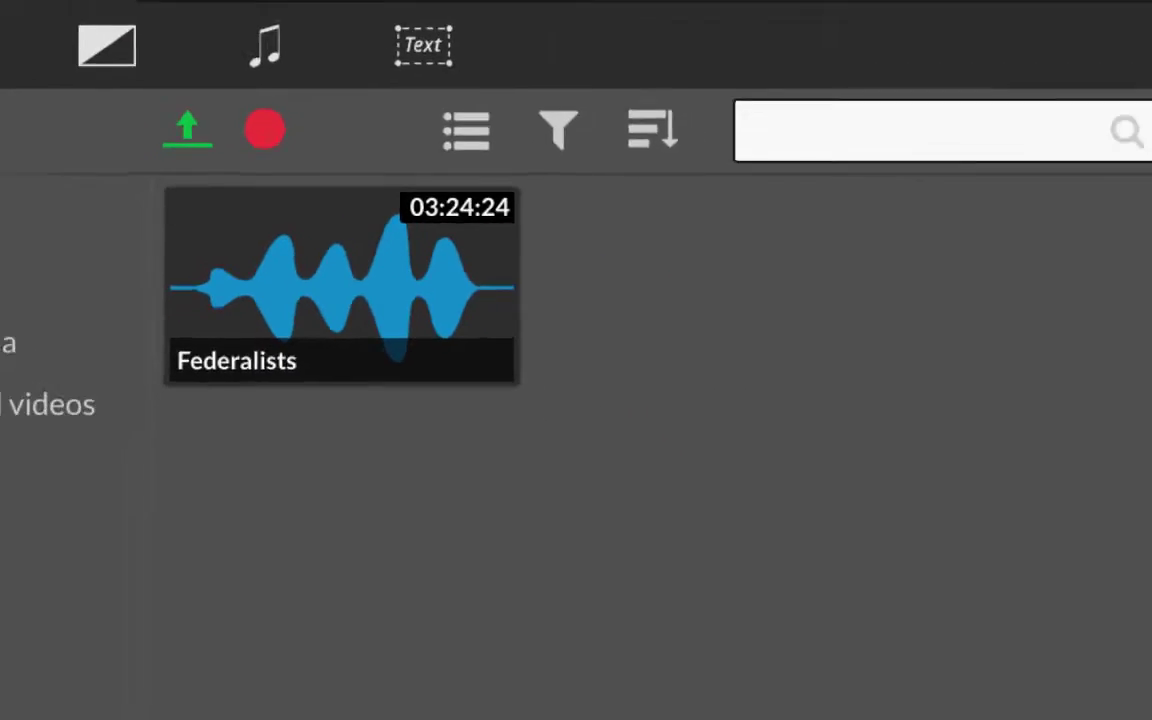
{"action": "scroll", "coordinate": [560, 645], "scroll_direction": "right", "scroll_amount": 5}
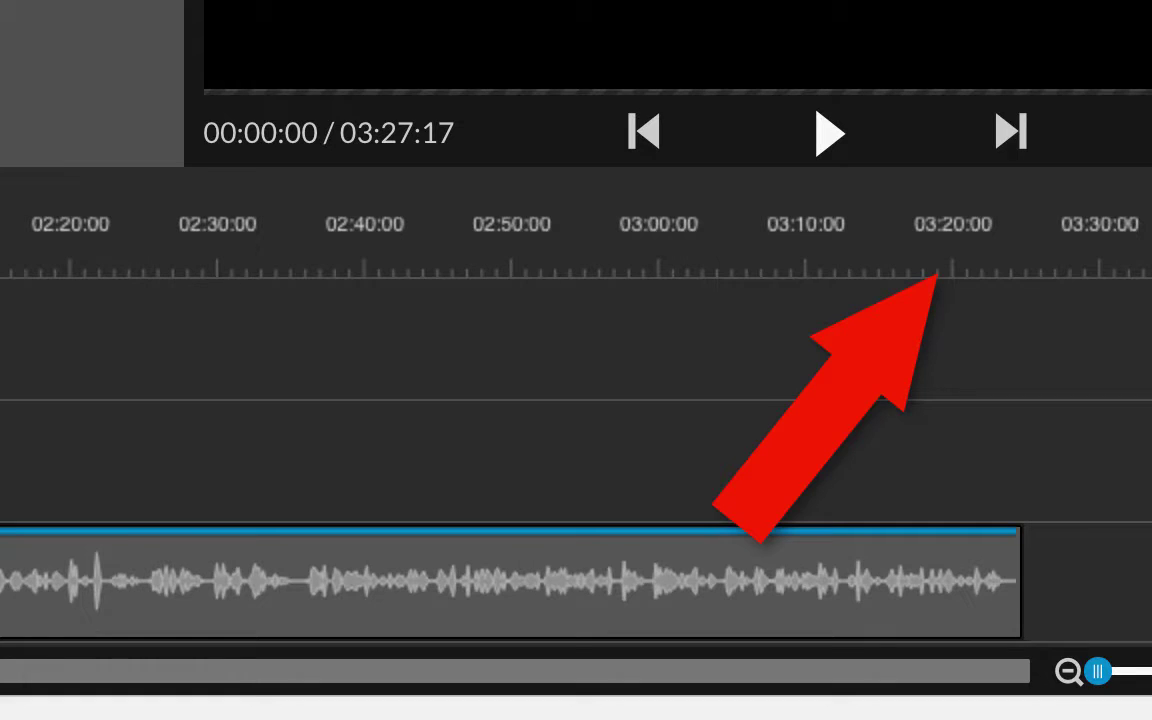
{"action": "scroll", "coordinate": [576, 580], "scroll_direction": "left", "scroll_amount": 15}
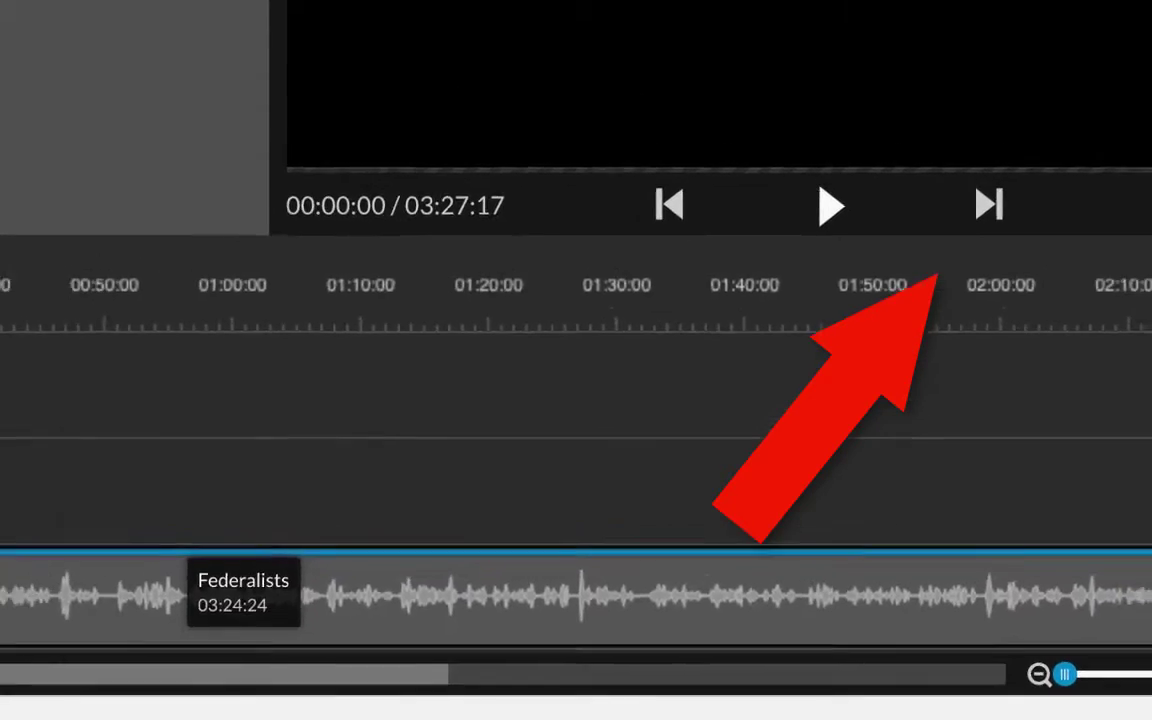